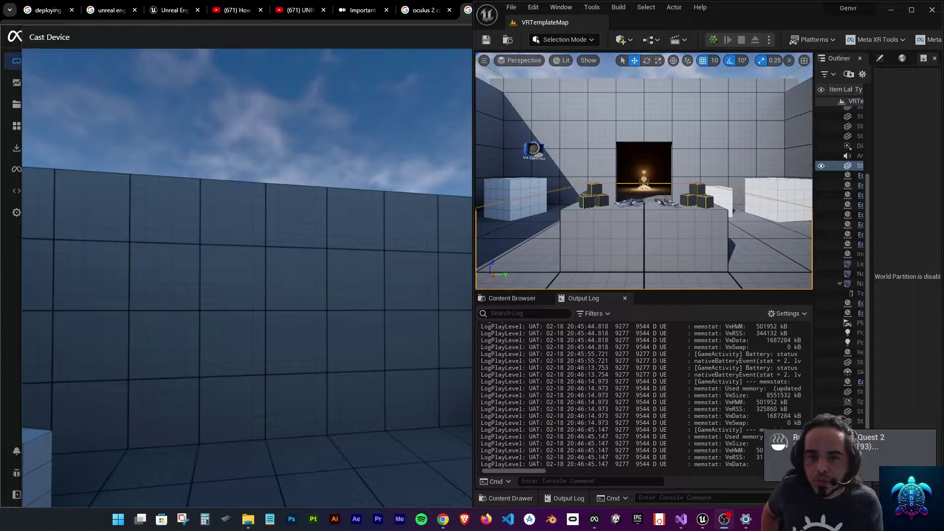
Check the Platforms menu, then select MyGameModeBase in the Content Drawer's Genvr C++ classes folder.
click(835, 38)
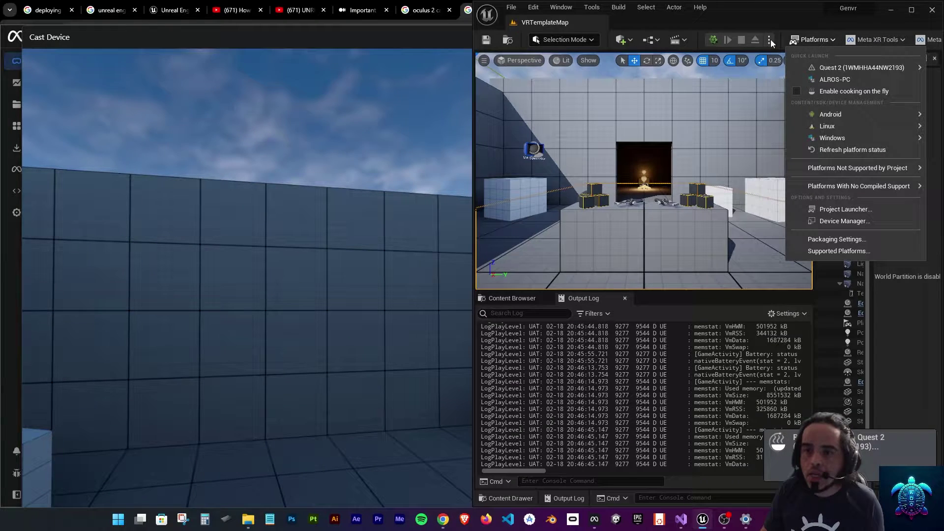
click(747, 9)
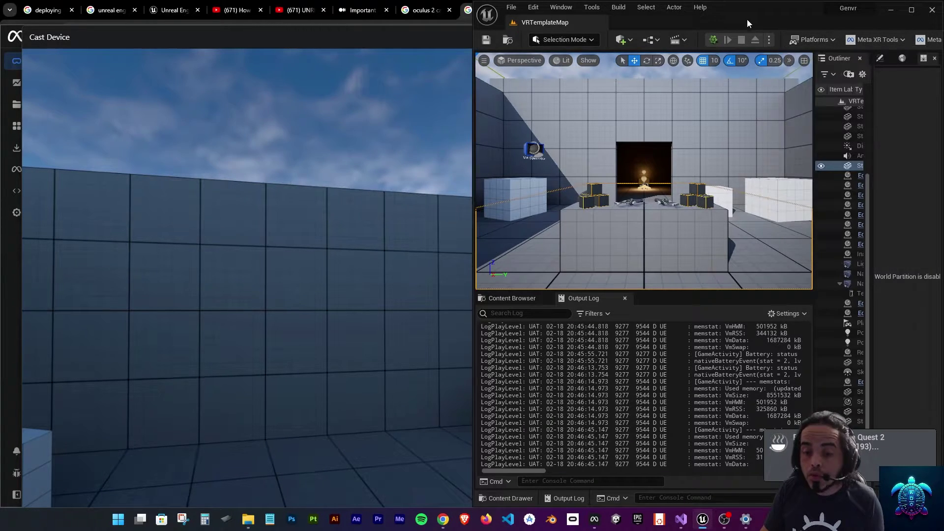
click(522, 497)
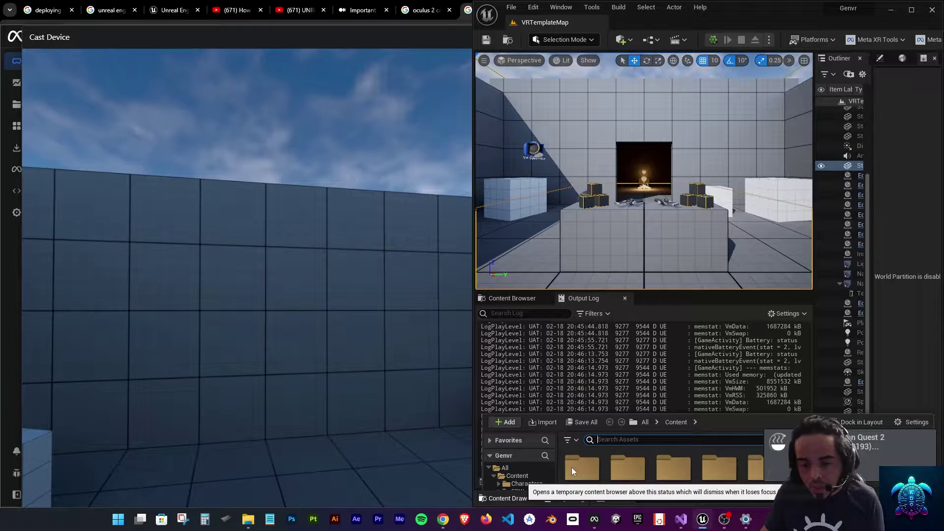
click(532, 449)
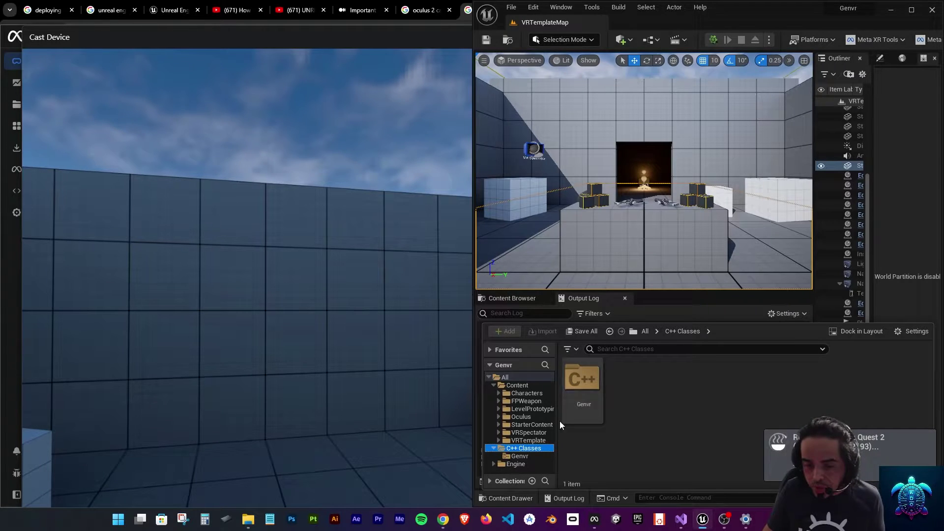
double_click(581, 379)
click(578, 379)
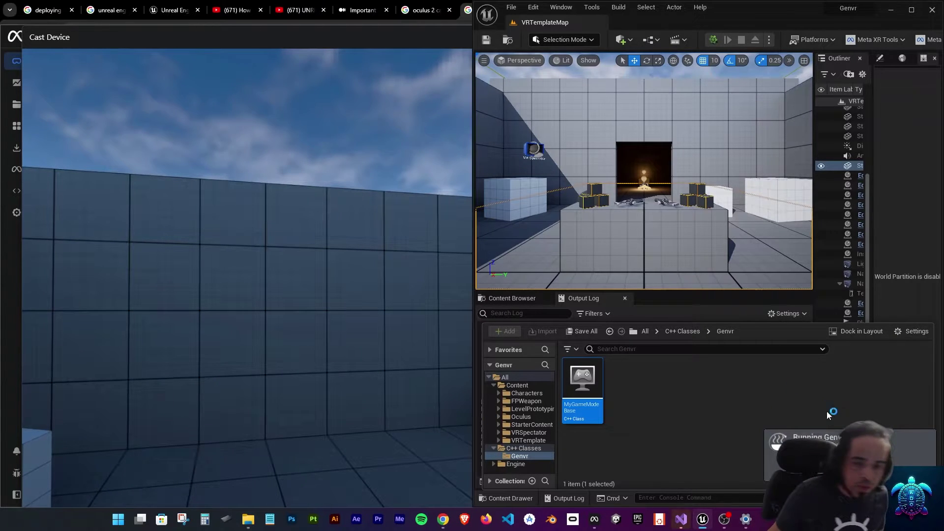
Focus the Quest 2 Cast Device window and move it slightly right over the editor.
click(390, 194)
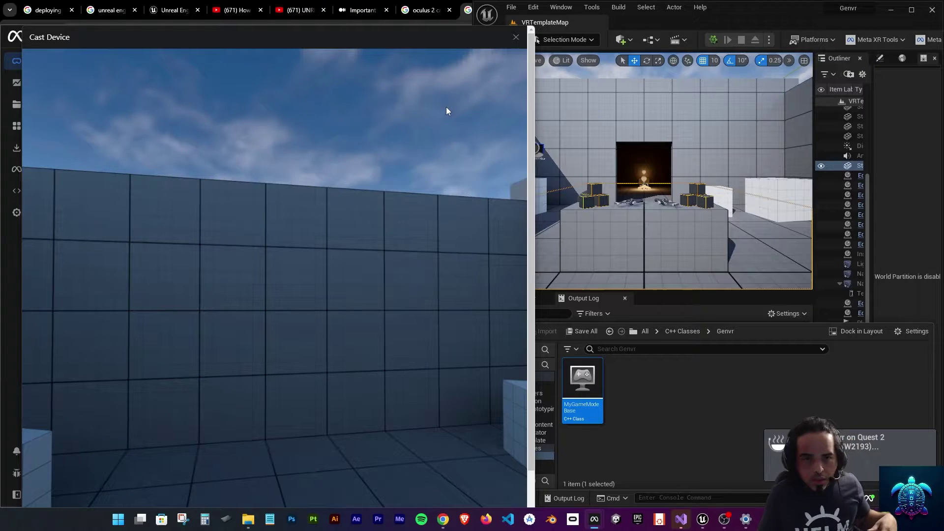
drag(450, 40, 528, 42)
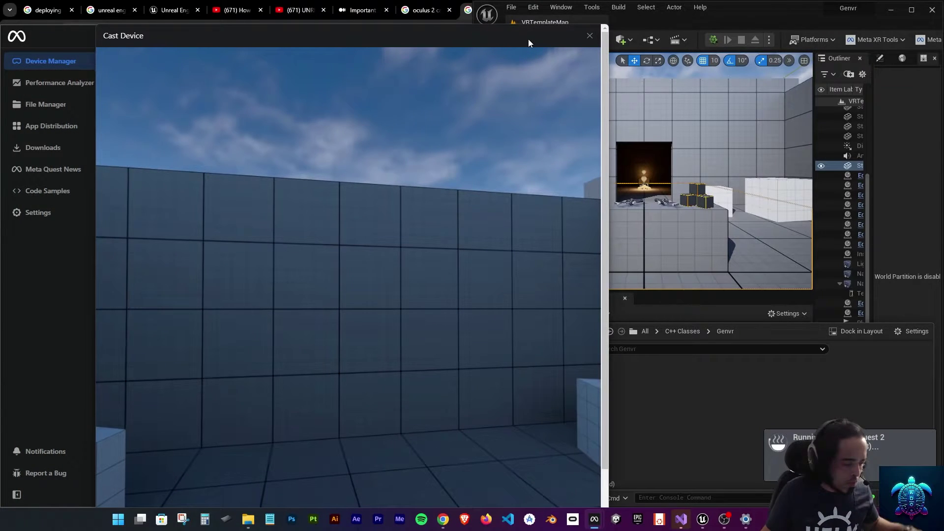